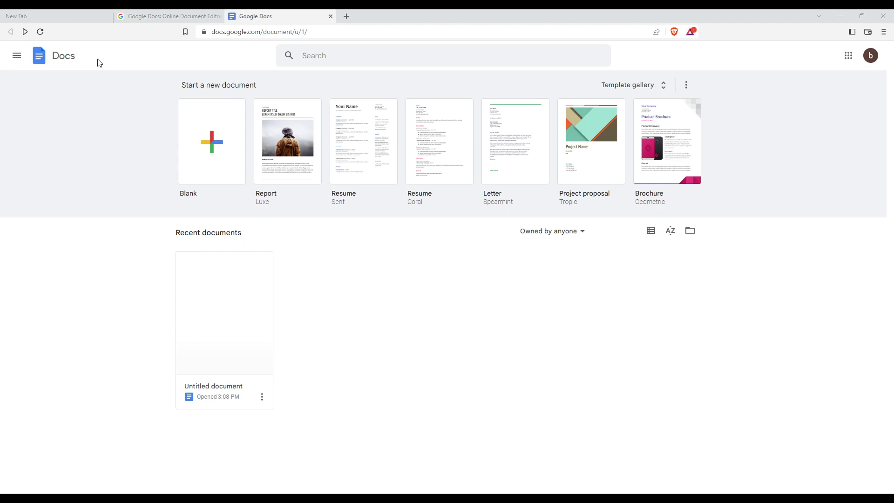
# Step: Switch from the Docs home to the browser's empty new tab
pyautogui.click(74, 15)
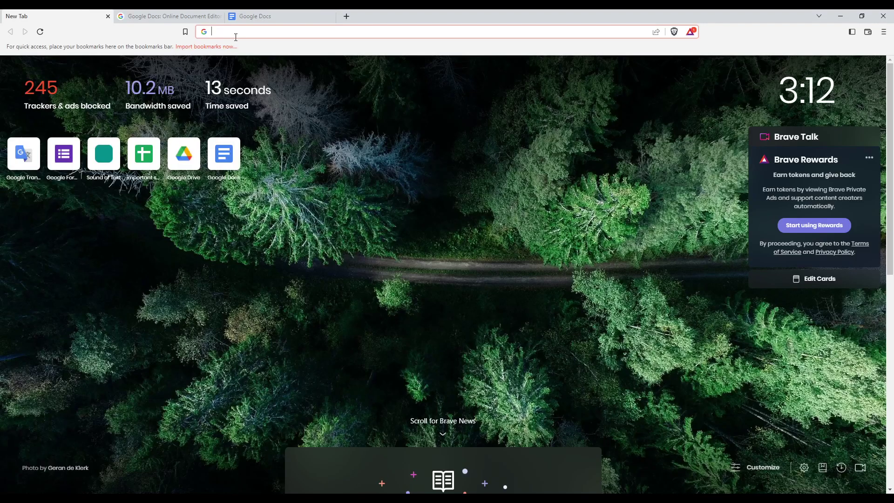
# Step: Switch to the 'Google Docs: Online Document Editor' tab
pyautogui.click(175, 11)
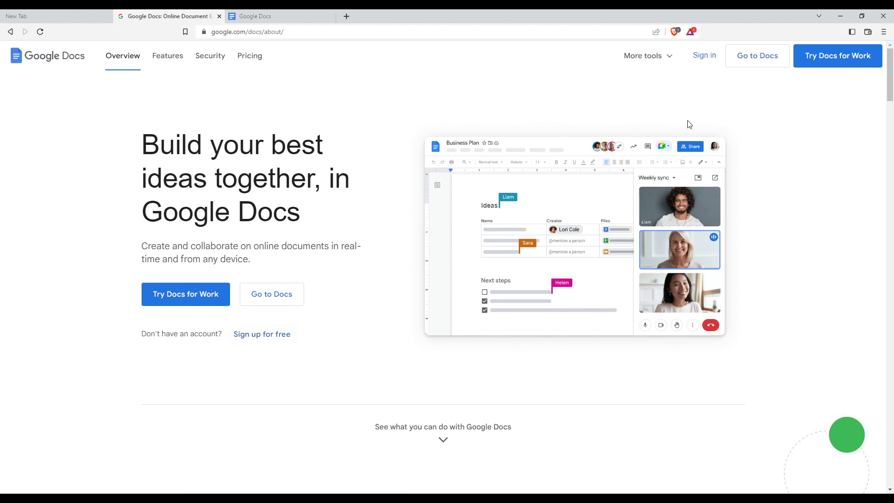
# Step: Return to the Docs home page with templates and recent documents
pyautogui.click(270, 18)
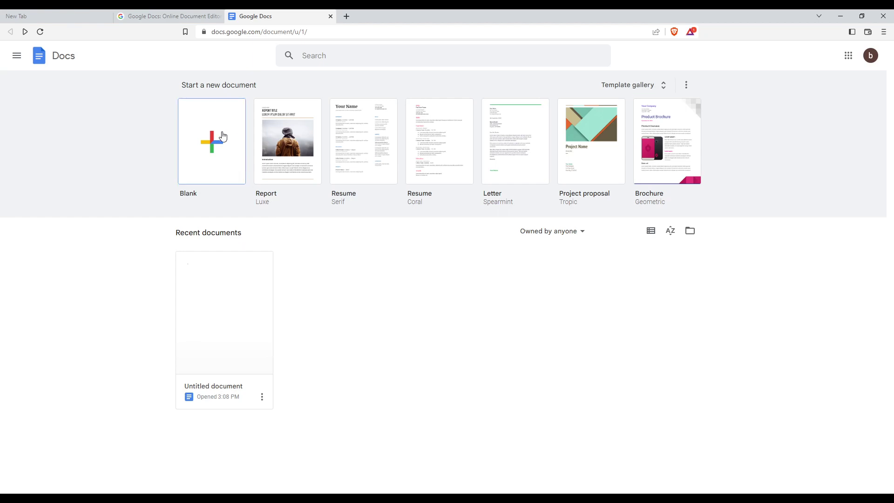
# Step: Open the full Docs template gallery to browse its categories
pyautogui.click(633, 85)
pyautogui.scroll(-2, 397, 290)
pyautogui.scroll(-2, 395, 286)
pyautogui.scroll(-3, 394, 284)
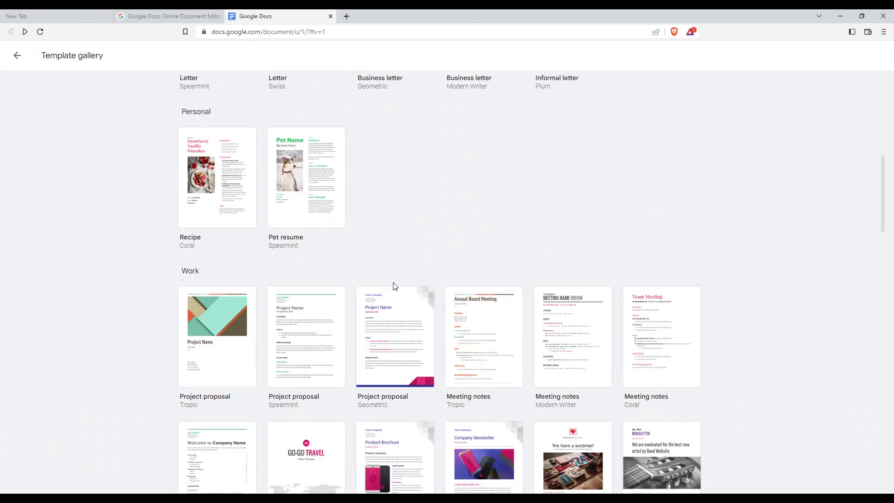
pyautogui.scroll(-2, 393, 282)
pyautogui.scroll(-3, 394, 283)
pyautogui.scroll(-3, 393, 284)
pyautogui.scroll(-3, 394, 285)
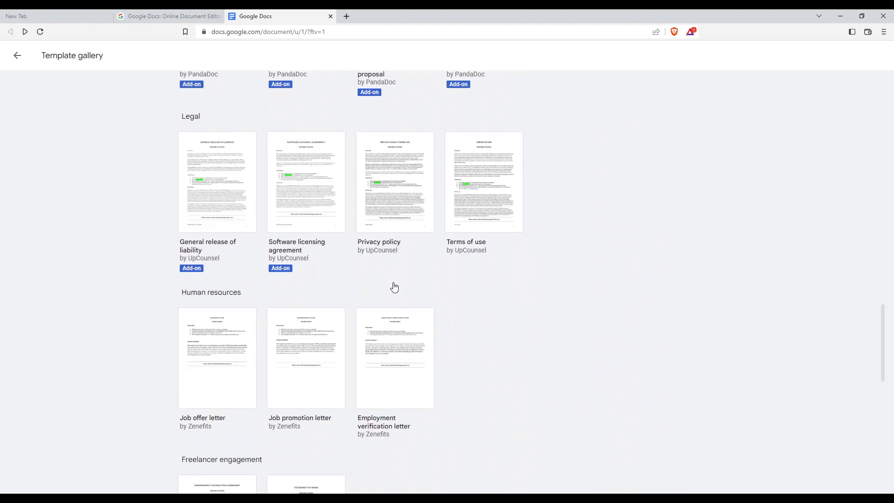
pyautogui.scroll(-1, 395, 285)
pyautogui.scroll(-3, 395, 286)
pyautogui.scroll(1, 395, 286)
pyautogui.scroll(-4, 395, 287)
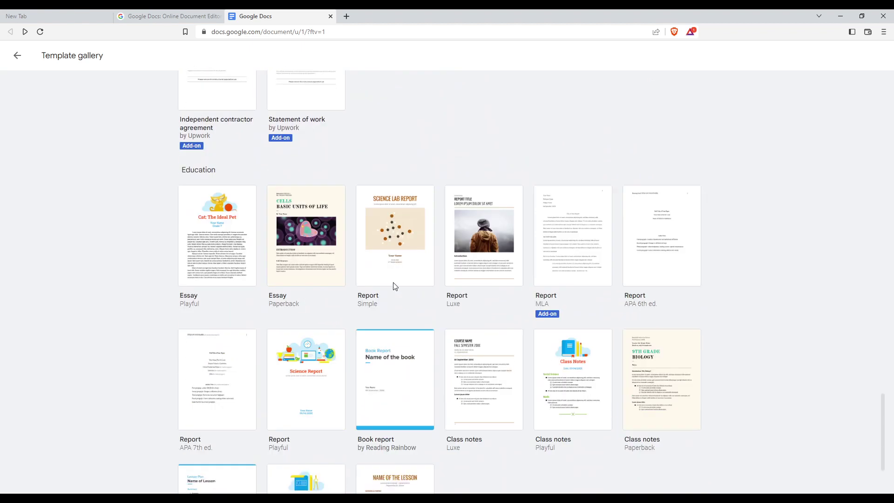
pyautogui.scroll(-2, 393, 287)
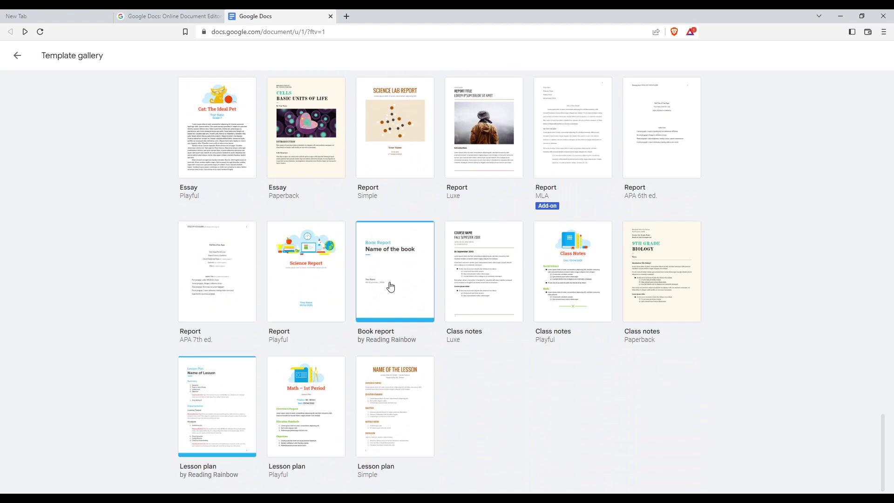
pyautogui.scroll(5, 389, 286)
pyautogui.scroll(3, 390, 286)
pyautogui.scroll(6, 255, 198)
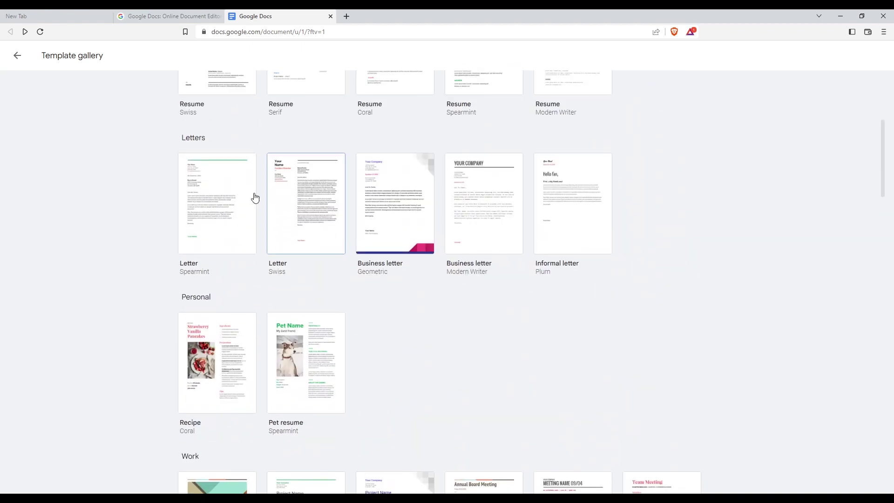
# Step: Leave the gallery, open the recent Untitled document and start inserting a table
pyautogui.click(17, 55)
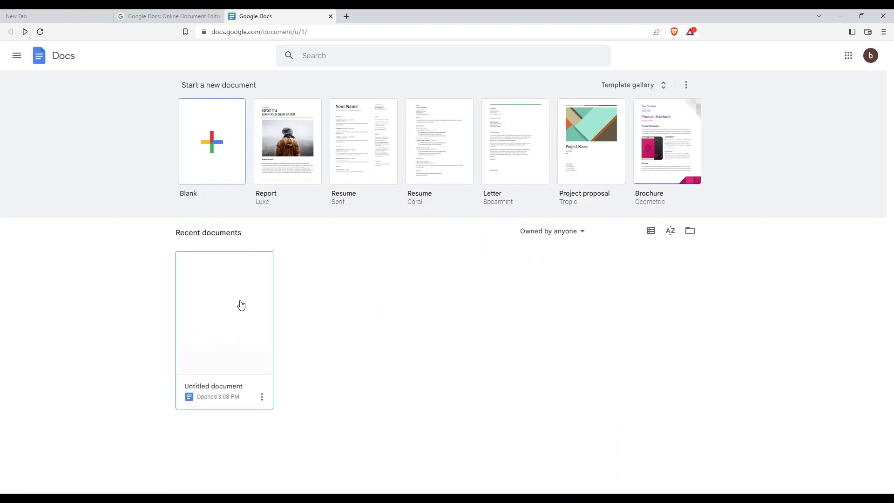
pyautogui.click(225, 344)
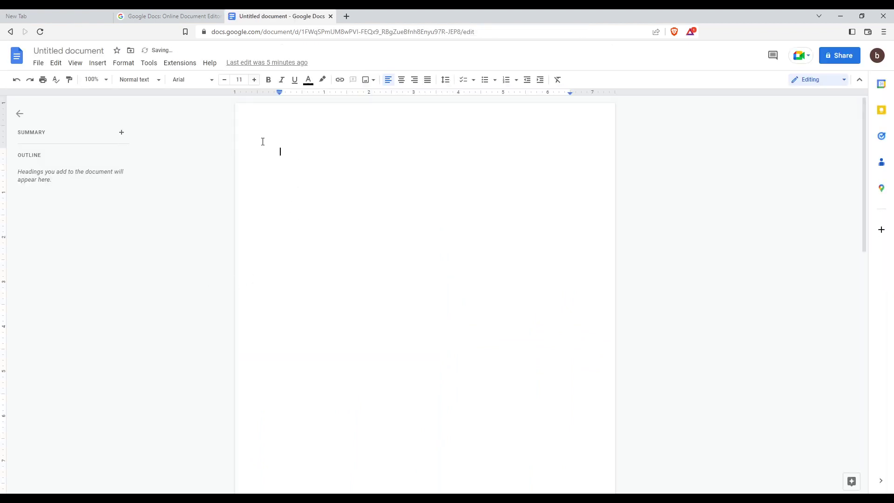
pyautogui.click(97, 64)
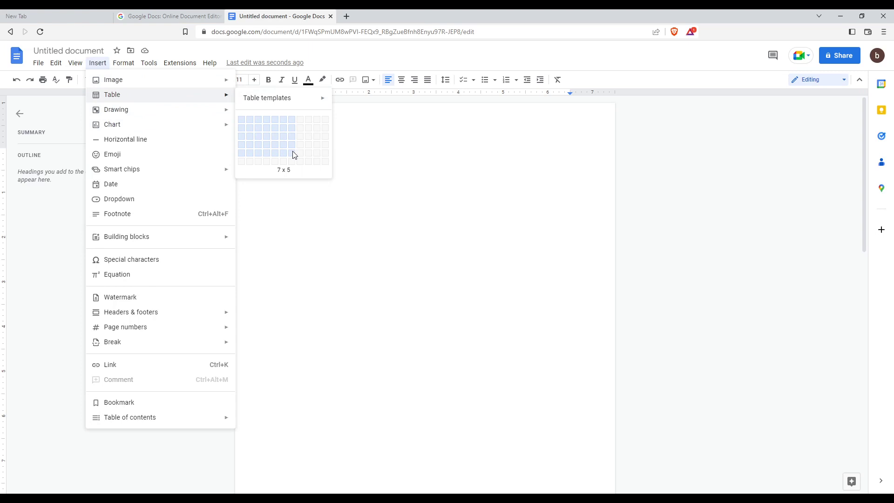
pyautogui.moveTo(112, 94)
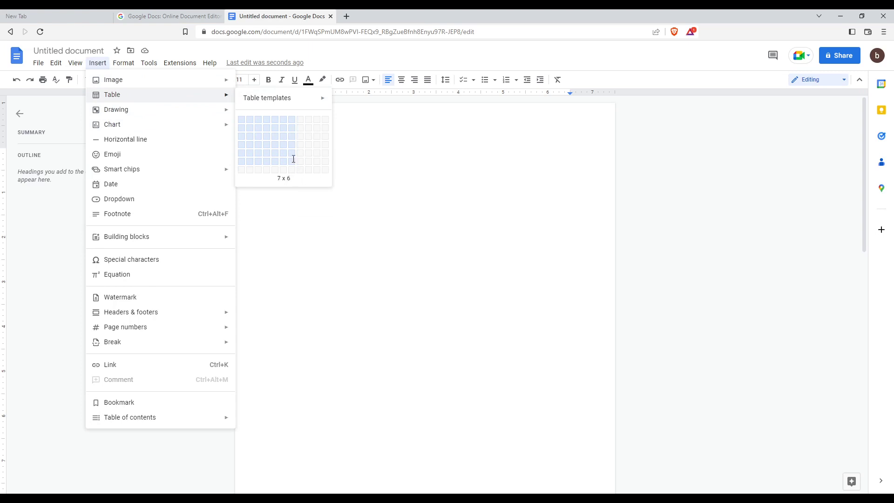
# Step: Insert a 7 by 6 table and add a placeholder line above it and in its last cell
pyautogui.click(293, 159)
pyautogui.click(313, 141)
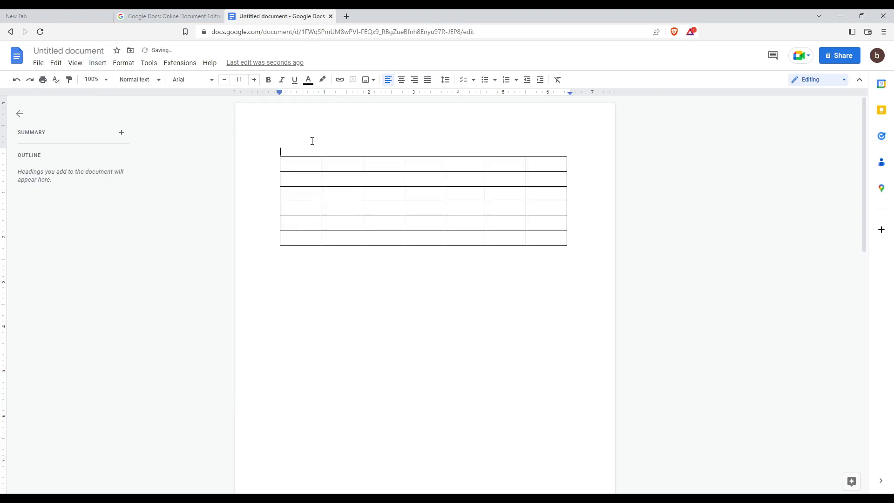
pyautogui.write('Sdbjsdgljkbsdg')
pyautogui.press('Return')
pyautogui.write('dsg')
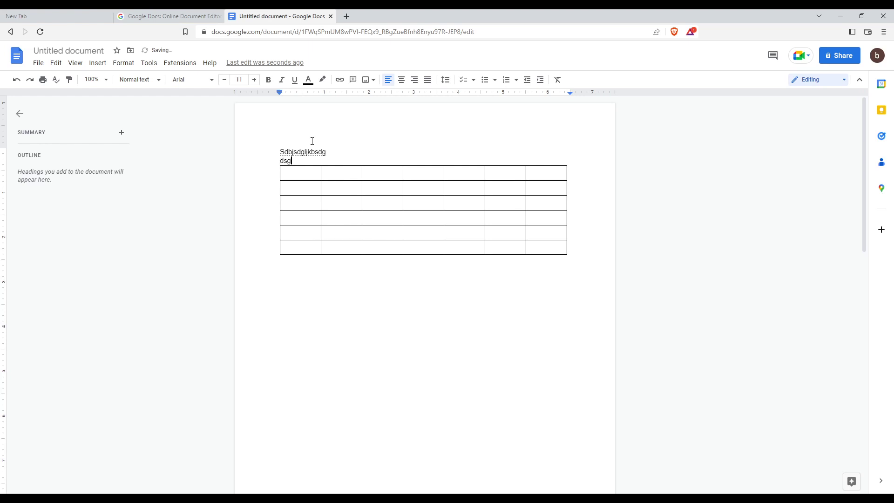
pyautogui.write('ohdsg')
pyautogui.click(581, 250)
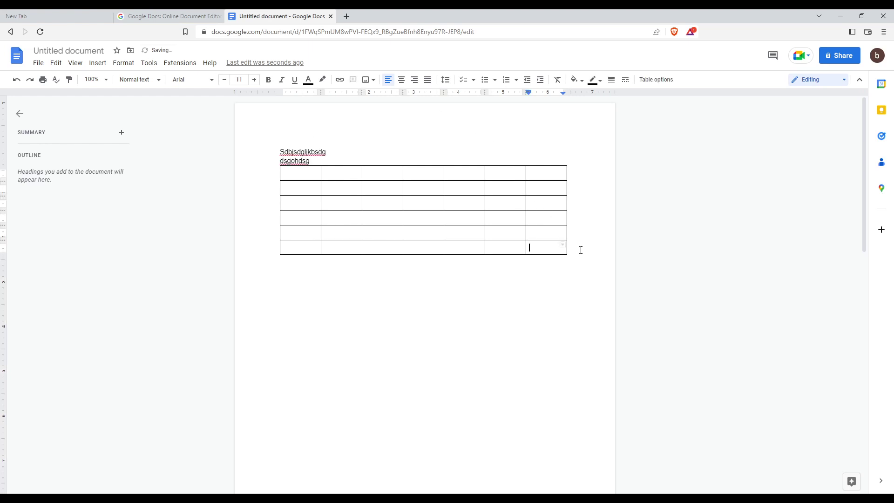
pyautogui.write('sdgdsjgds')
# Step: Add placeholder text below the table and in row 4, column 2
pyautogui.click(463, 285)
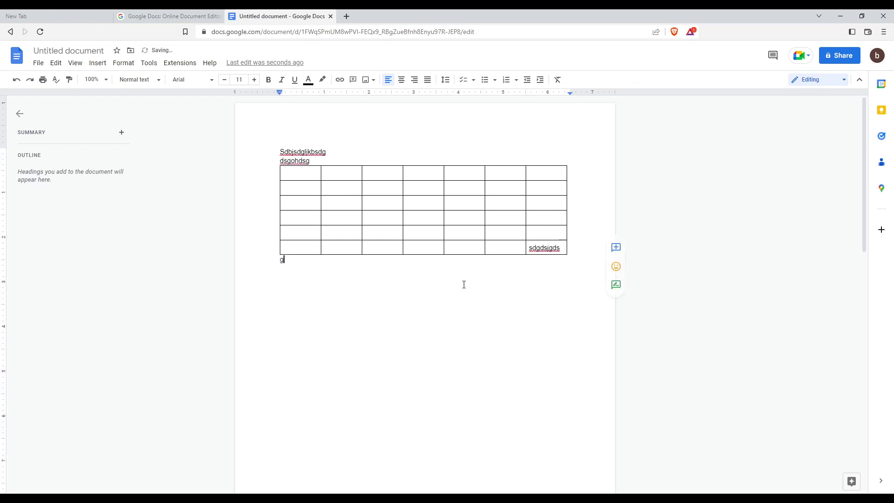
pyautogui.write('gsdgsdgdsgsdg')
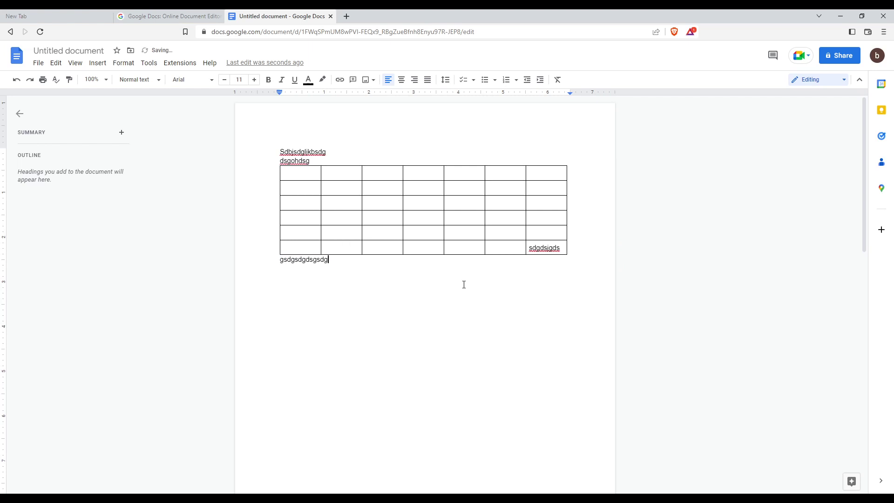
pyautogui.click(347, 220)
pyautogui.write('gfjlh')
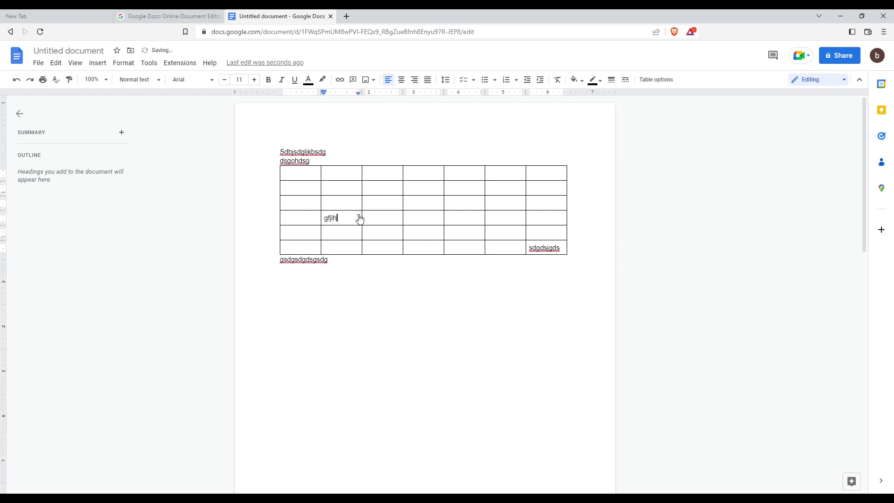
pyautogui.write('dg;hdfhdfh')
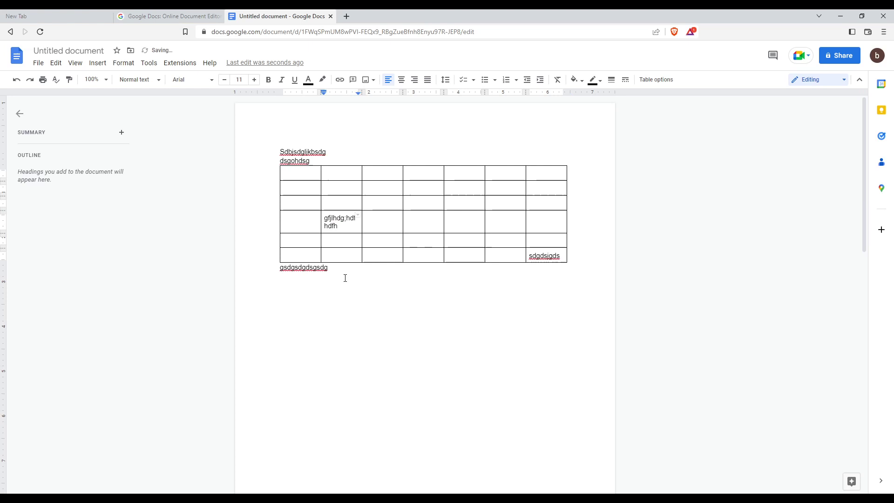
pyautogui.click(345, 278)
pyautogui.click(445, 202)
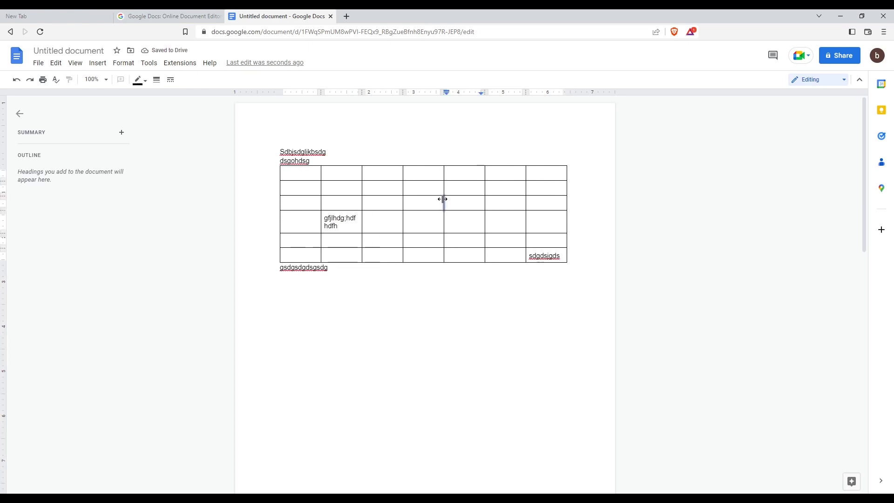
pyautogui.moveTo(588, 259); pyautogui.dragTo(347, 190)
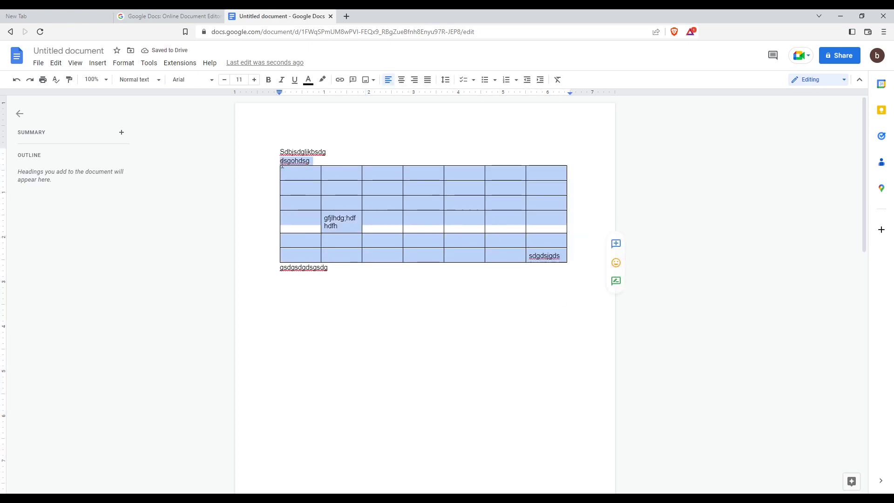
pyautogui.rightClick(347, 189)
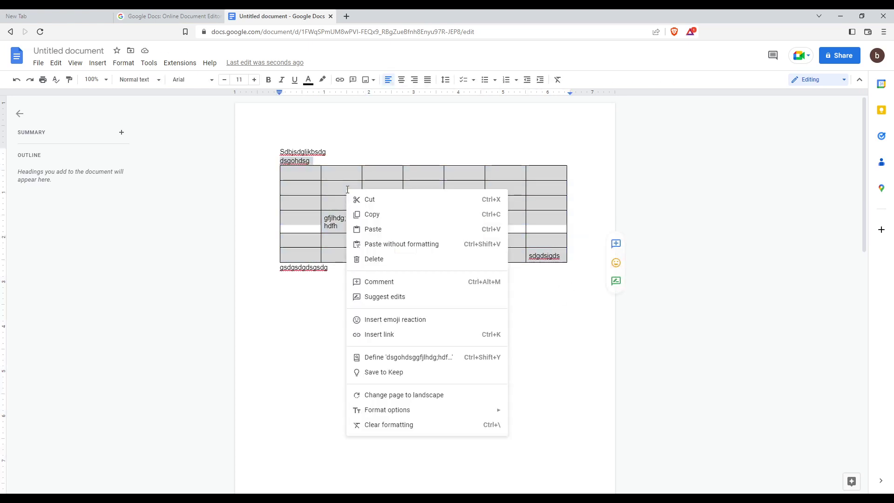
pyautogui.click(310, 303)
pyautogui.click(552, 175)
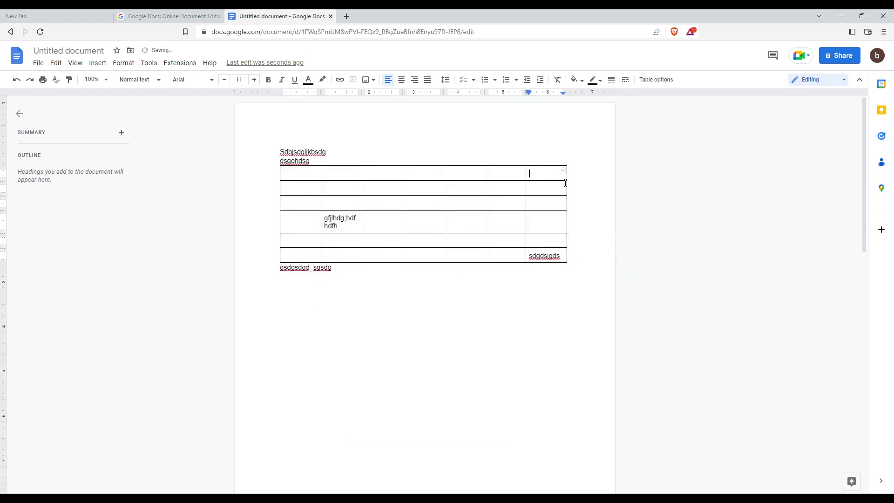
pyautogui.click(568, 164)
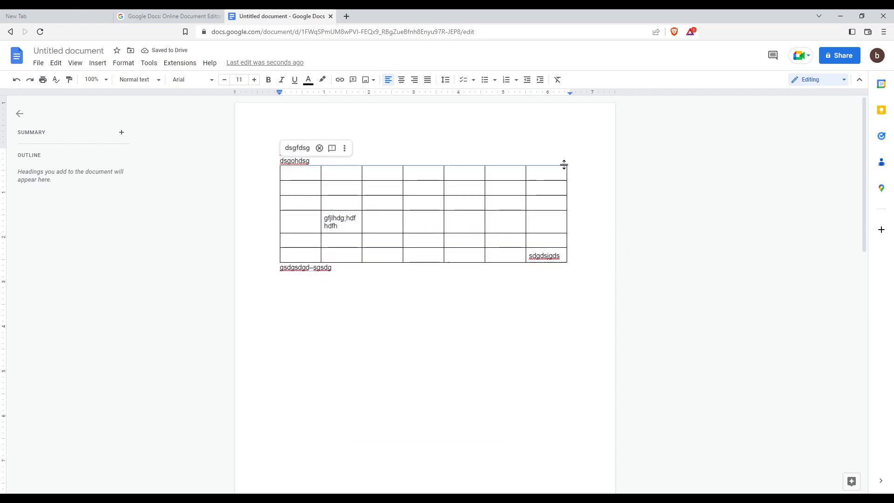
pyautogui.moveTo(567, 180)
pyautogui.mouseDown()
pyautogui.moveTo(536, 181)
pyautogui.moveTo(555, 182)
pyautogui.mouseUp()
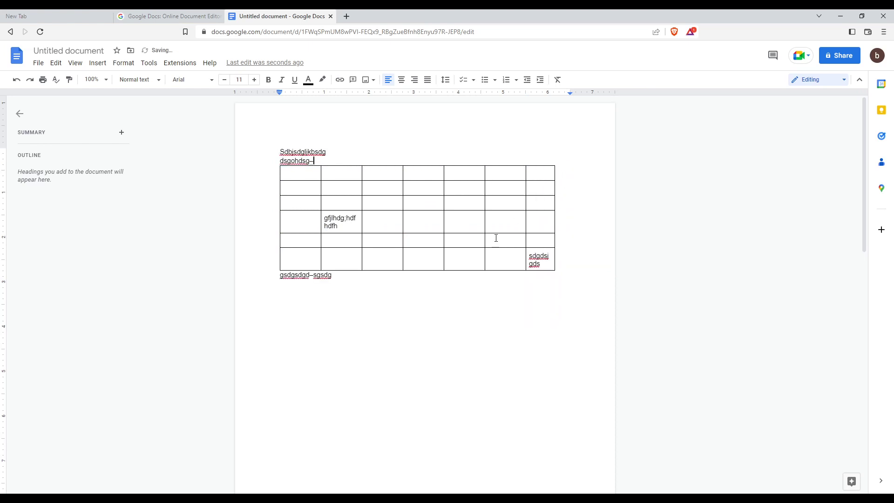
pyautogui.moveTo(526, 216)
pyautogui.mouseDown()
pyautogui.moveTo(508, 216)
pyautogui.moveTo(535, 208)
pyautogui.mouseUp()
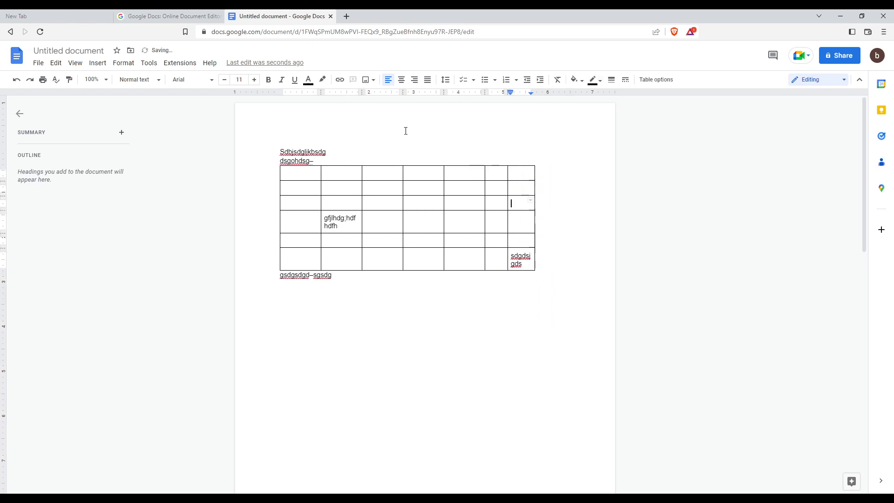
pyautogui.click(363, 159)
pyautogui.write('dsffffffffffffff')
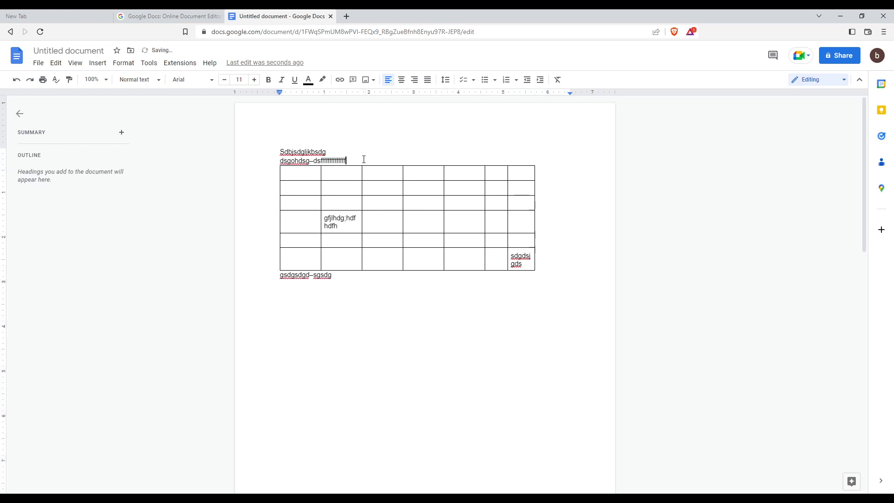
pyautogui.write('fffffffffffffffffffffffffggggggggggggggg')
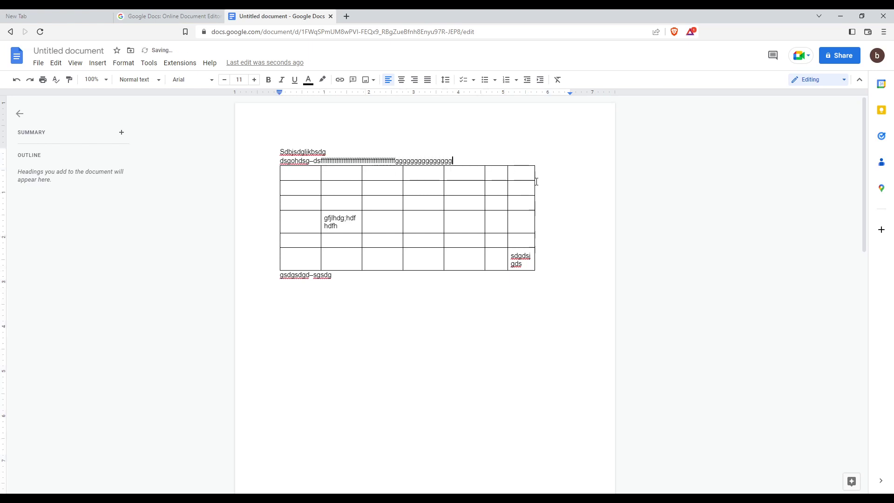
pyautogui.write('ggggggggggggggggggggggggggggggggggggggggggggg')
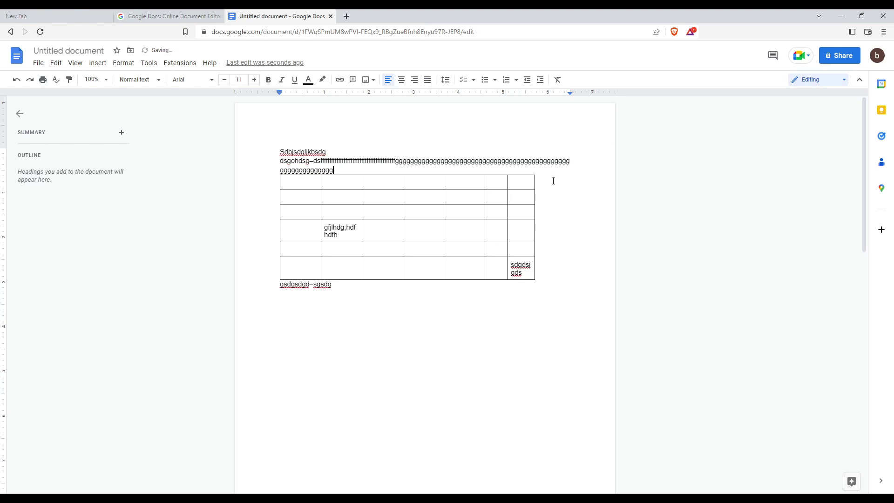
pyautogui.click(549, 185)
pyautogui.write('-')
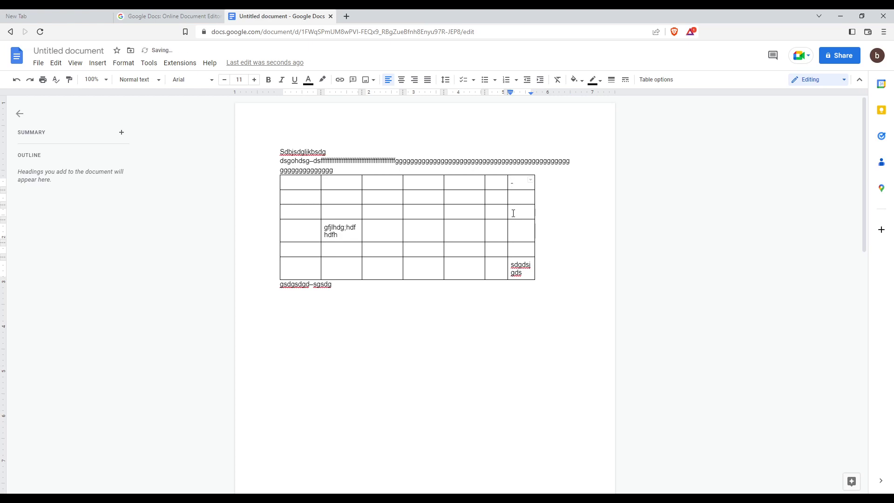
pyautogui.press('BackSpace')
# Step: In a new tab, search Google for 'table word' and preview a plain table screenshot
pyautogui.click(346, 16)
pyautogui.write('table')
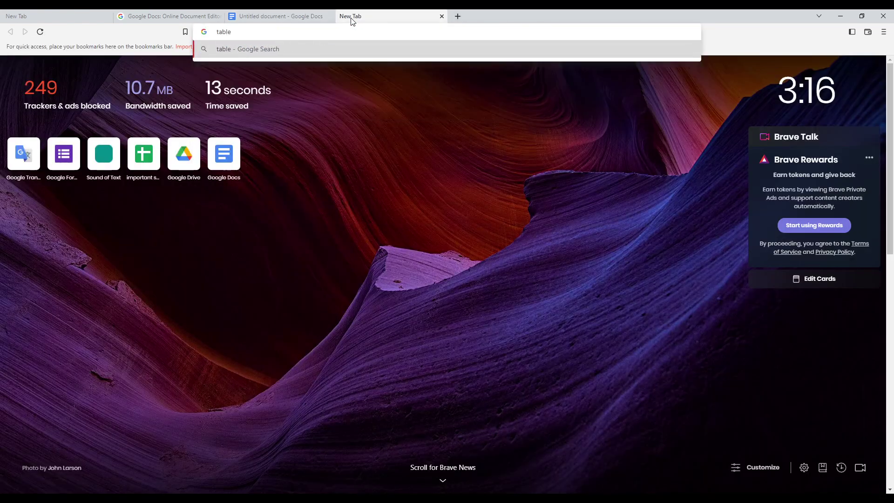
pyautogui.press('Return')
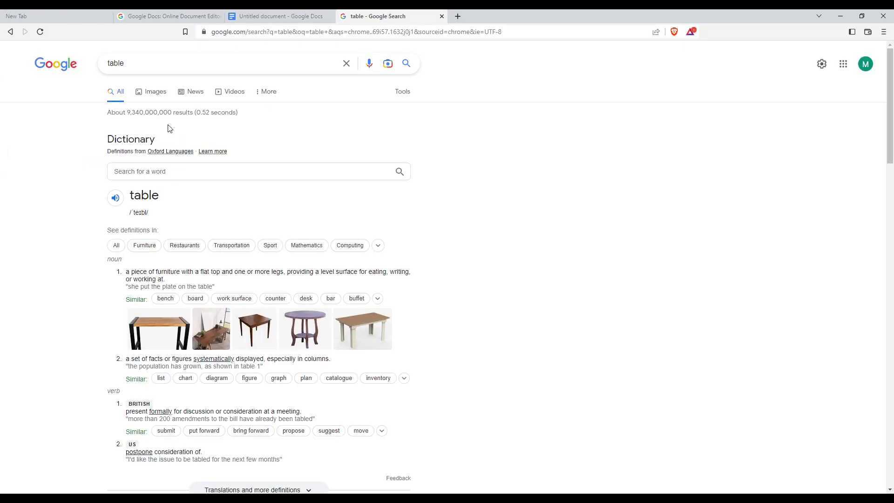
pyautogui.click(147, 64)
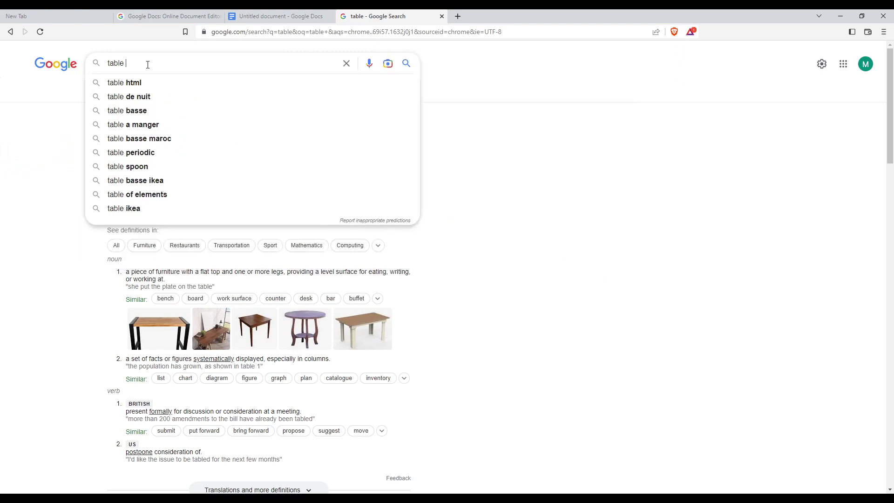
pyautogui.write('word')
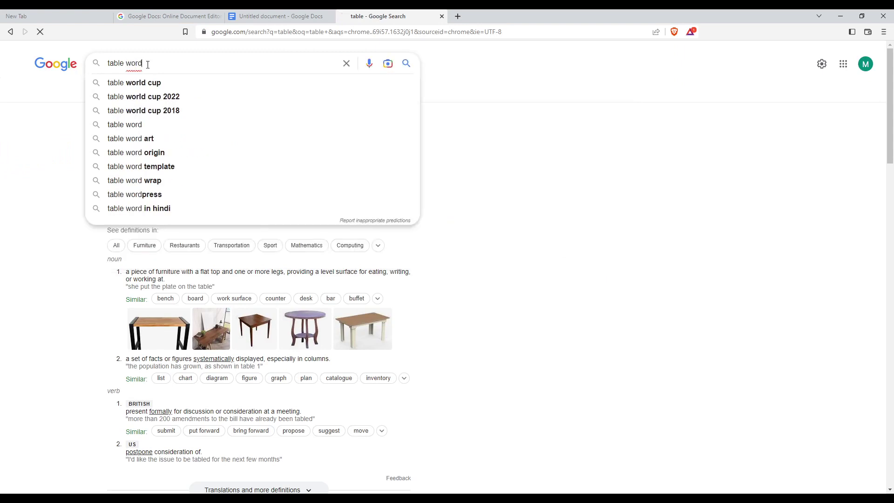
pyautogui.press('Return')
pyautogui.scroll(-2, 202, 210)
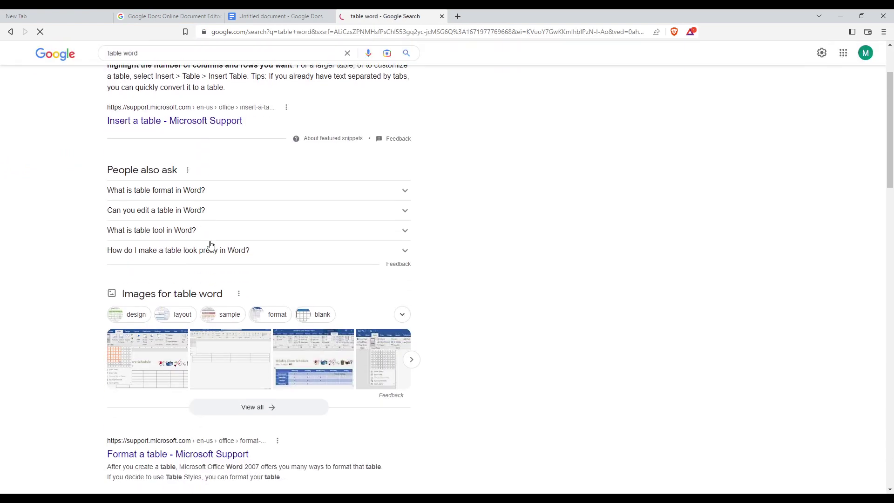
pyautogui.click(225, 350)
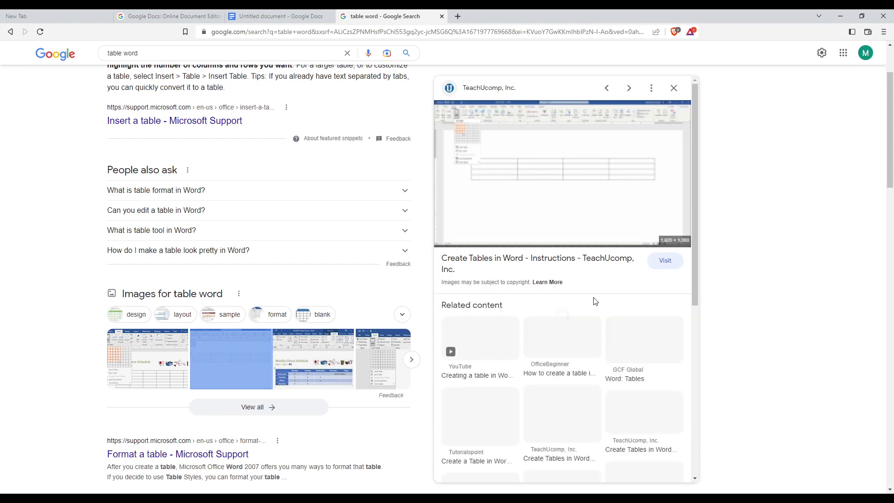
# Step: Paste the copied table screenshot into the line below the document's table
pyautogui.click(262, 16)
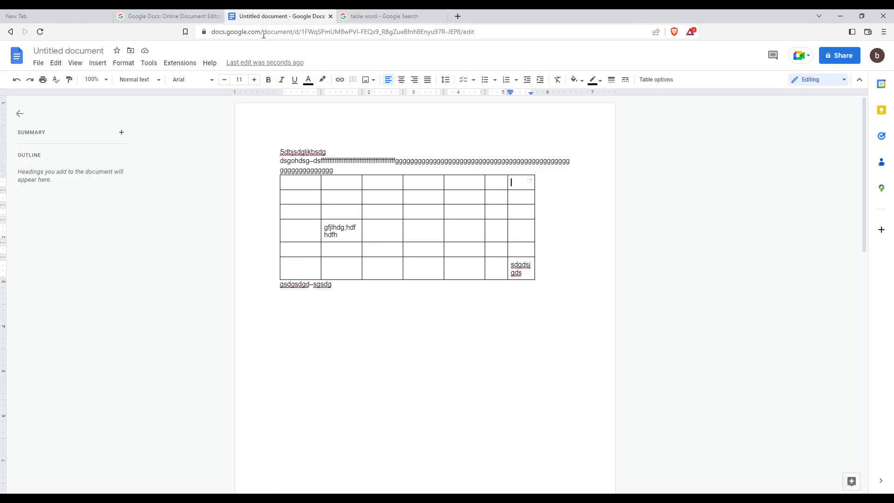
pyautogui.rightClick(366, 288)
pyautogui.click(317, 352)
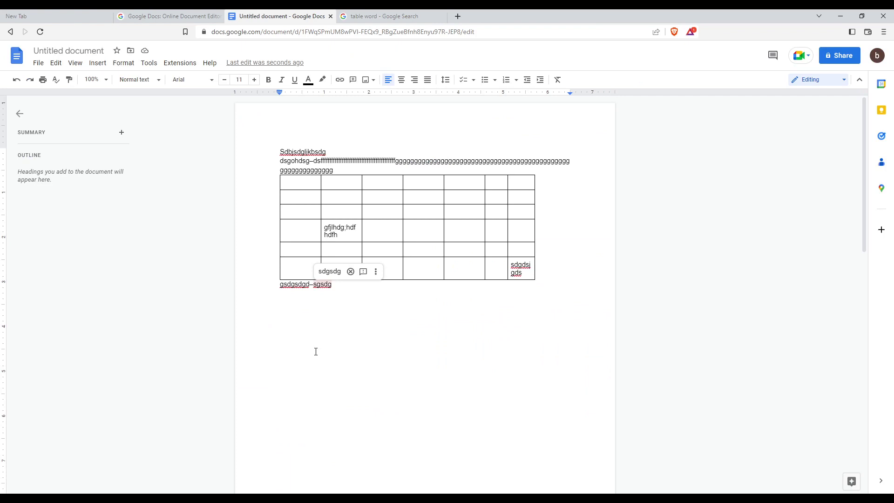
pyautogui.hotkey('ctrl', 'v')
# Step: Enlarge the pasted screenshot and set its wrapping to Behind text
pyautogui.click(361, 306)
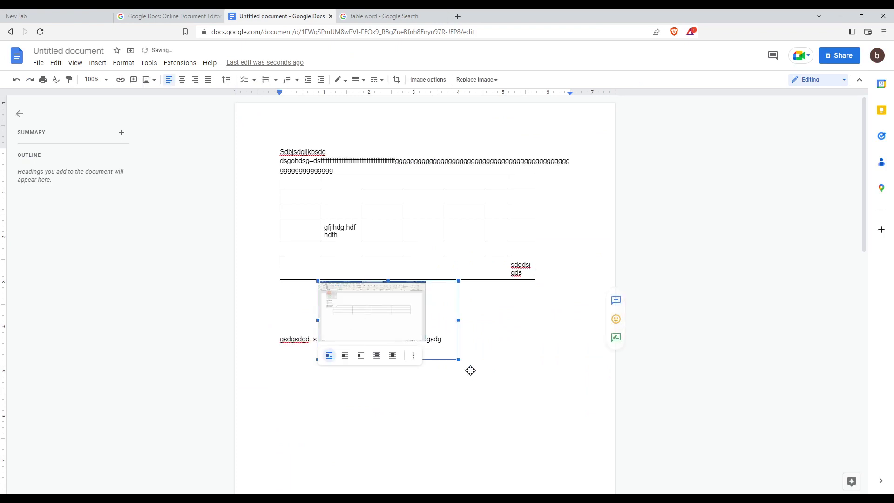
pyautogui.moveTo(424, 341); pyautogui.dragTo(515, 419)
pyautogui.scroll(-1, 386, 359)
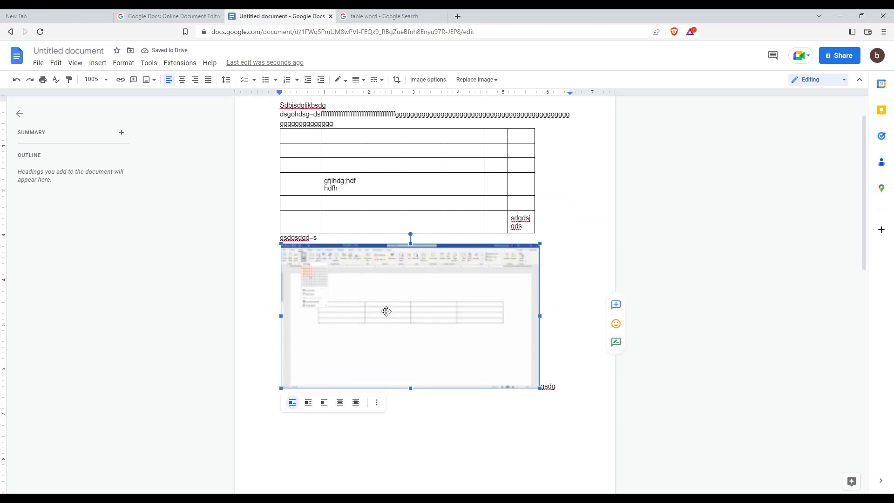
pyautogui.click(341, 405)
pyautogui.scroll(-2, 458, 324)
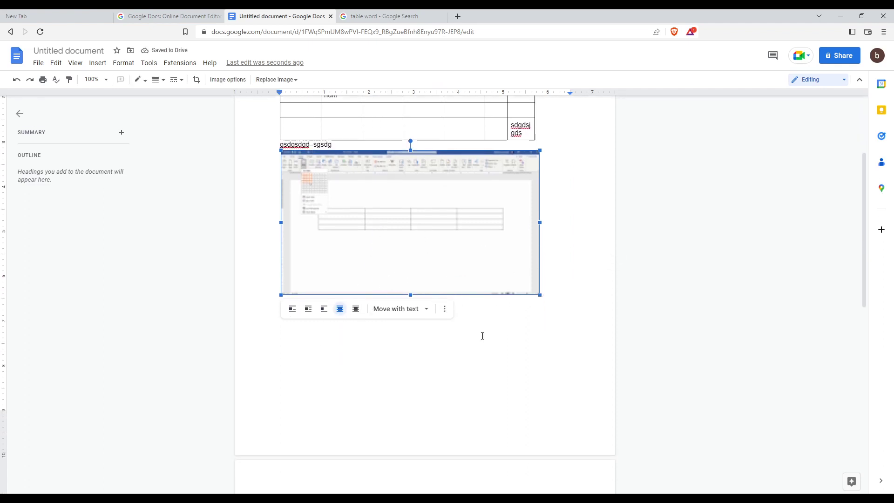
# Step: Extend the line below the table with a long run of g's and a dash flowing over the image
pyautogui.click(482, 333)
pyautogui.click(427, 152)
pyautogui.click(346, 145)
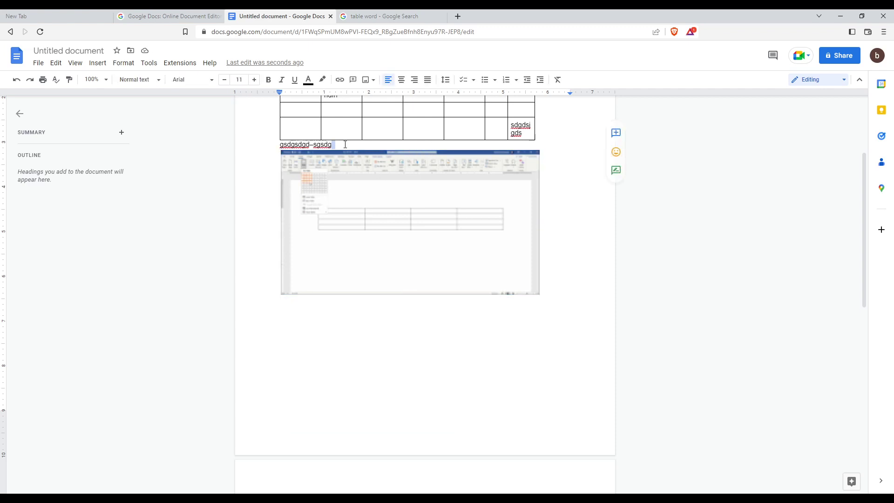
pyautogui.write('ggggggggggggggggggggggggggggg')
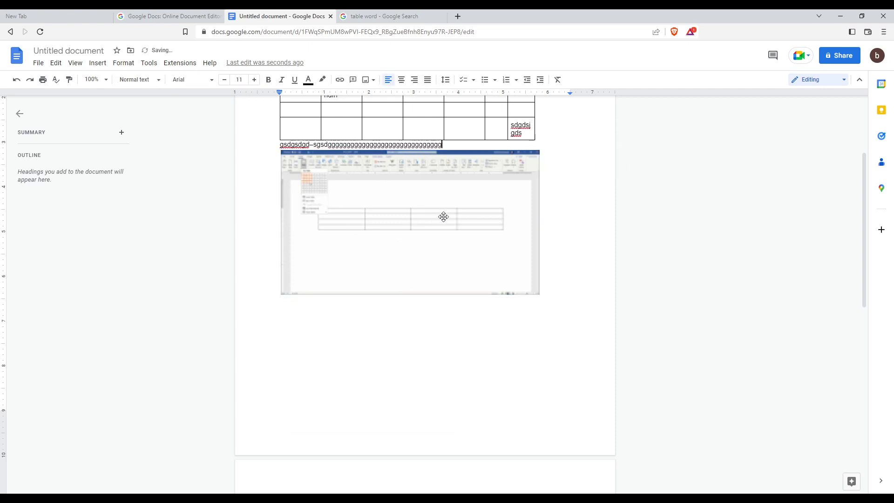
pyautogui.write('ggggggggggggggggggggggggggggggggggggggggggggggggggggggggg')
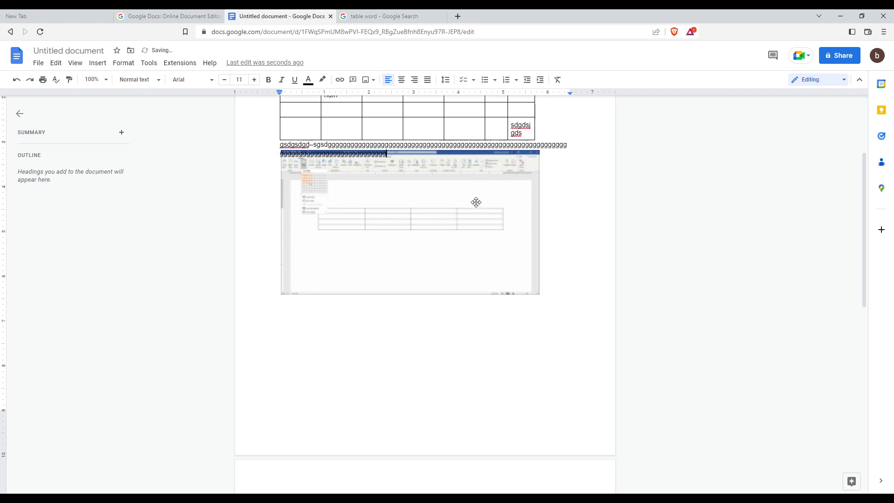
pyautogui.write('ggggggggggggggggggggggggggggggggggggggggggggggggggggggggggggg')
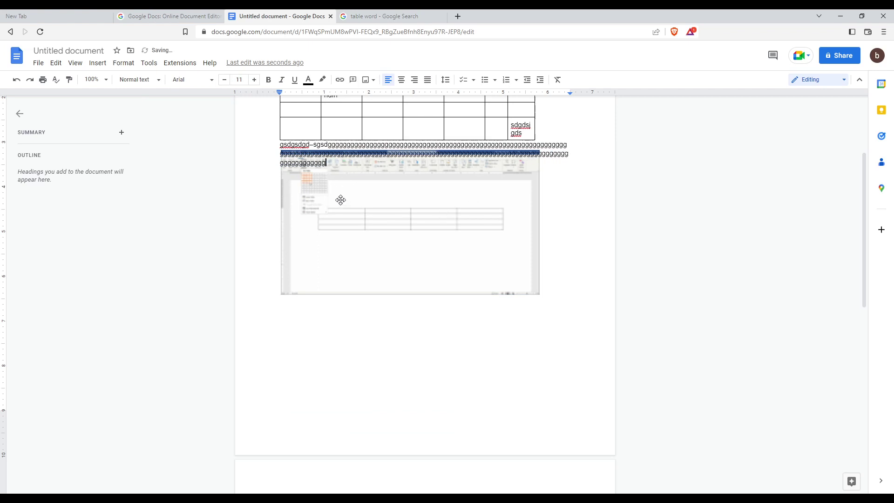
pyautogui.write('ggggggggggggggggggggggggggggggggggggggggggggggggggggggggggggg')
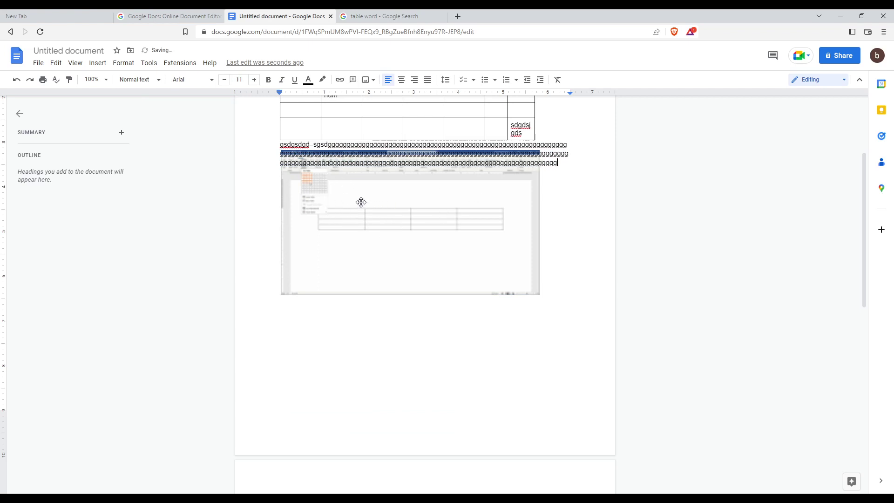
pyautogui.write('gggggggggggggggg')
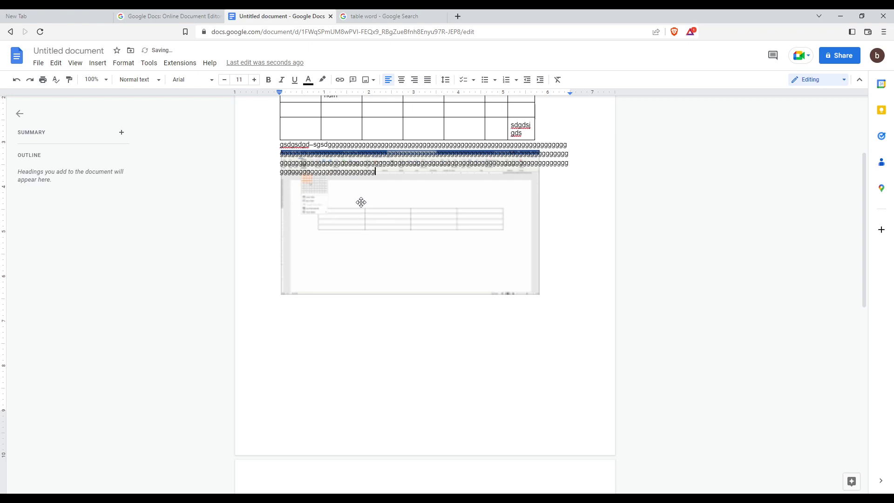
pyautogui.scroll(3, 361, 202)
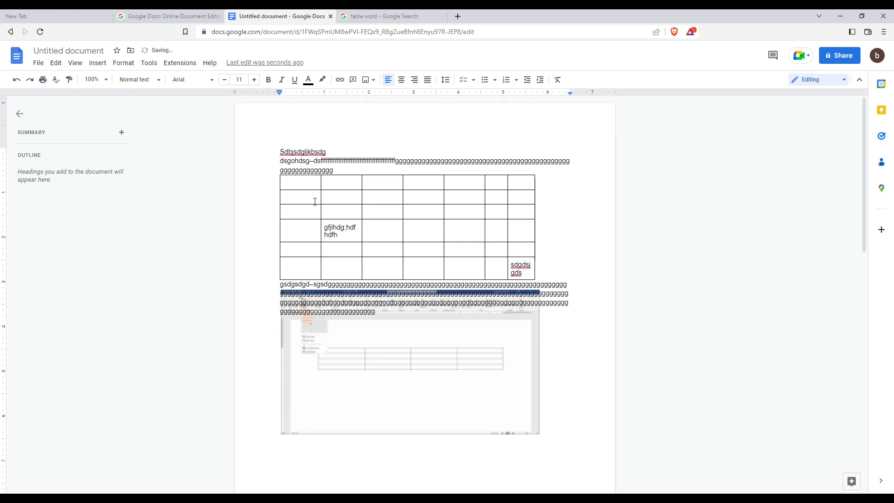
pyautogui.write('-')
# Step: Shrink the behind-text image to a small thumbnail and delete the trailing dash
pyautogui.click(365, 356)
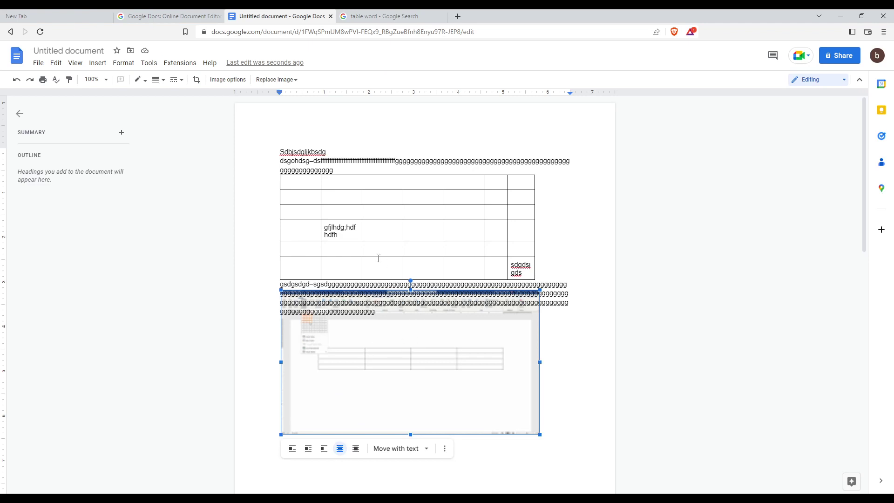
pyautogui.press('Escape')
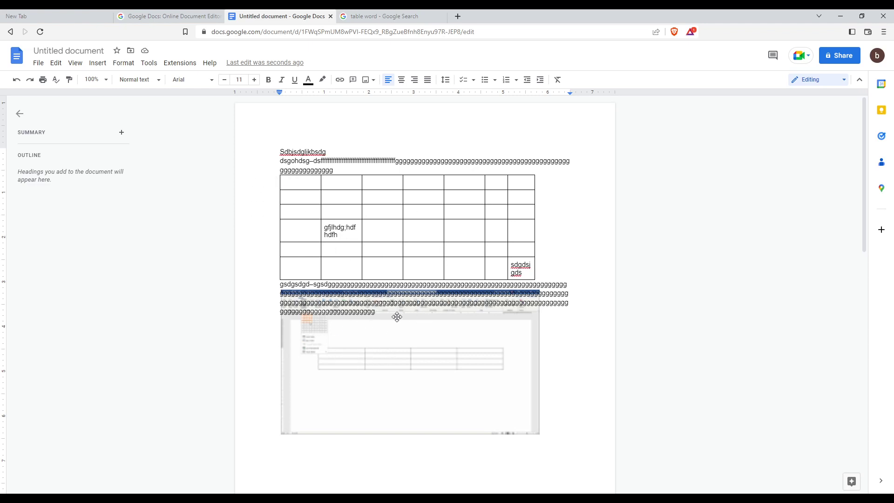
pyautogui.click(520, 417)
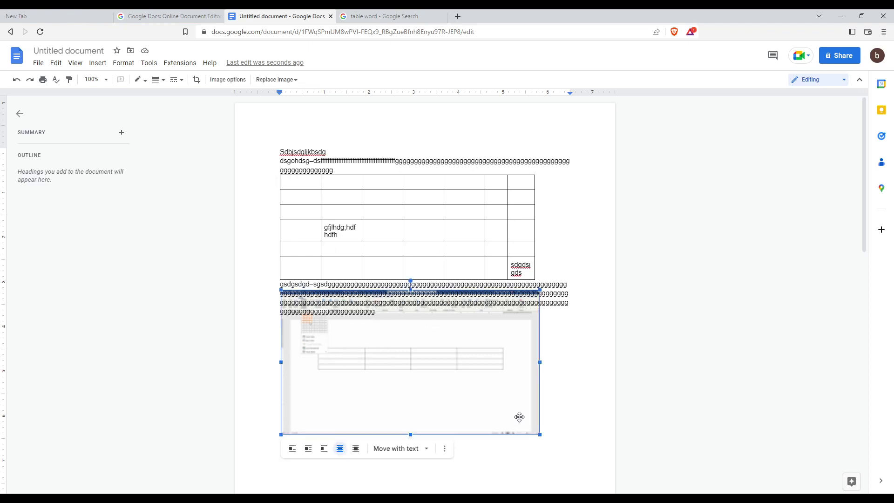
pyautogui.moveTo(540, 434); pyautogui.dragTo(420, 358)
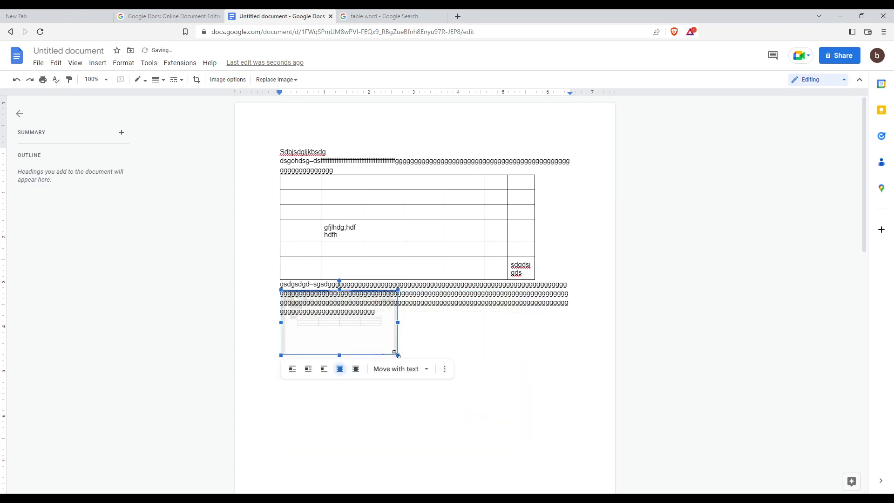
pyautogui.press('Escape')
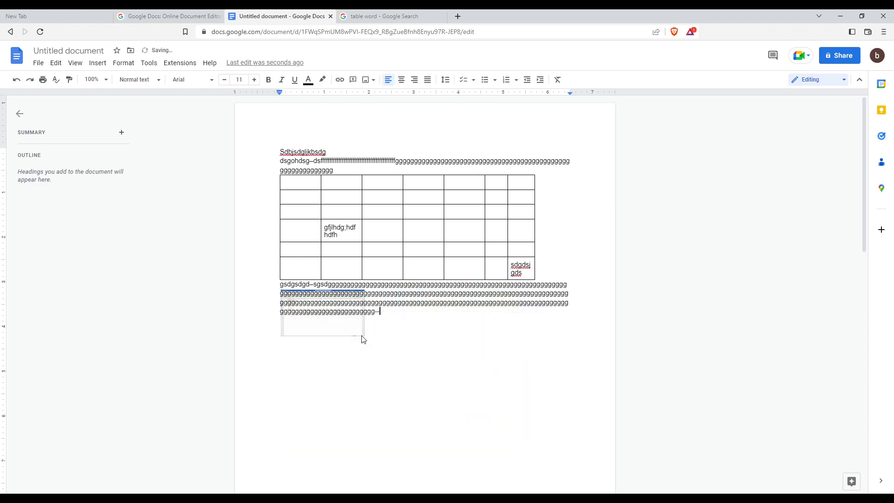
pyautogui.press('BackSpace')
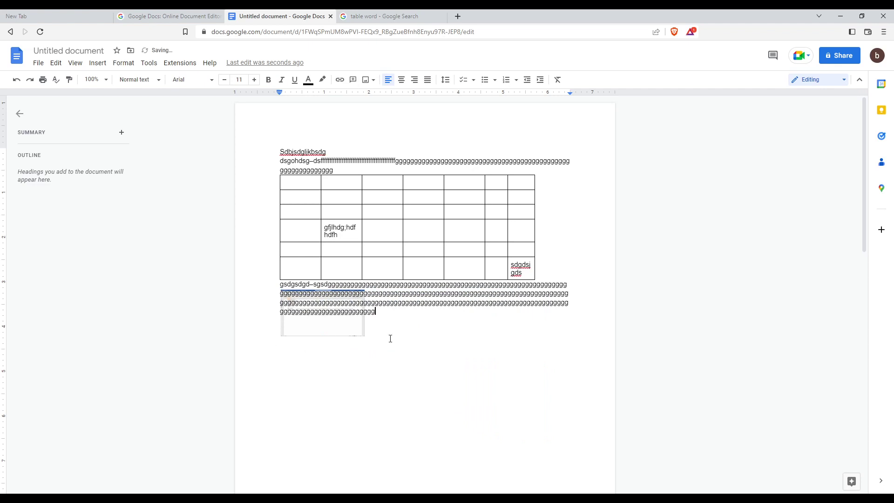